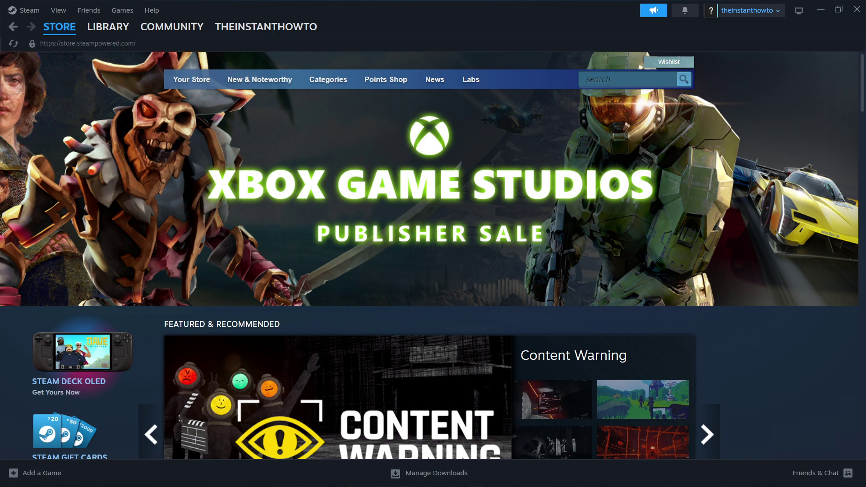
Step: Switch to the browser, open the Steam website from the search results, and download the Windows installer SteamSetup.exe
{"action": "key", "text": "alt+Tab"}
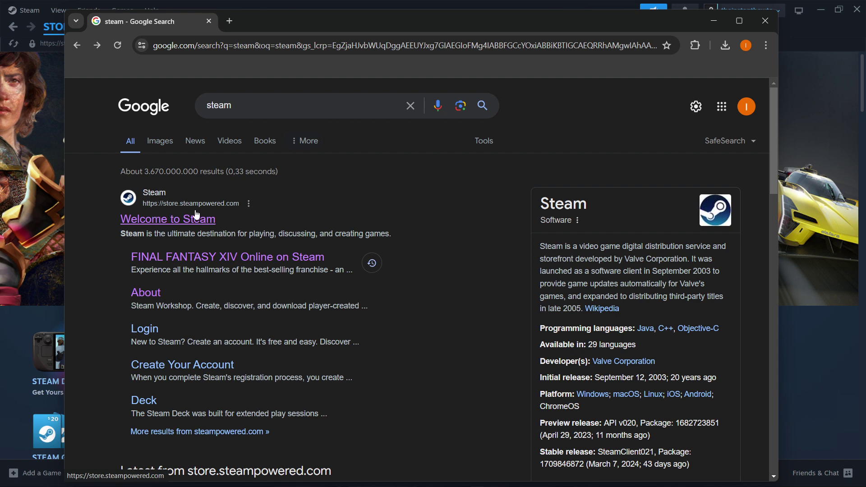
{"action": "left_click", "coordinate": [179, 224]}
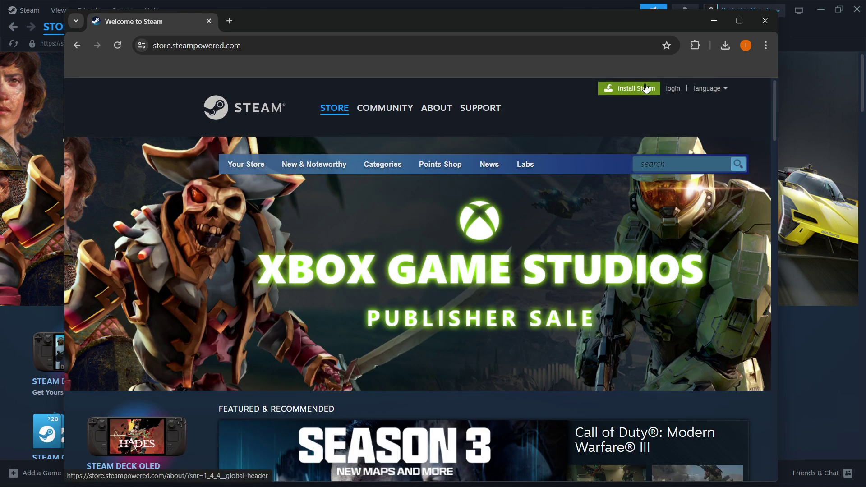
{"action": "left_click", "coordinate": [629, 91]}
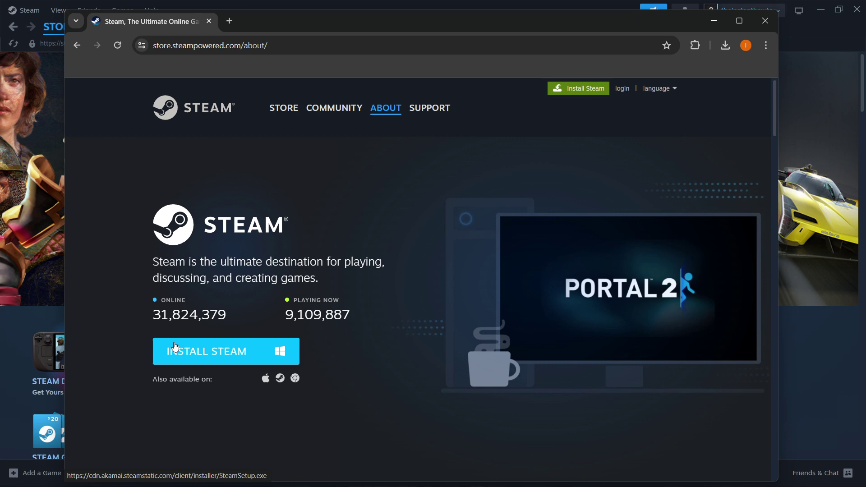
{"action": "left_click", "coordinate": [277, 356]}
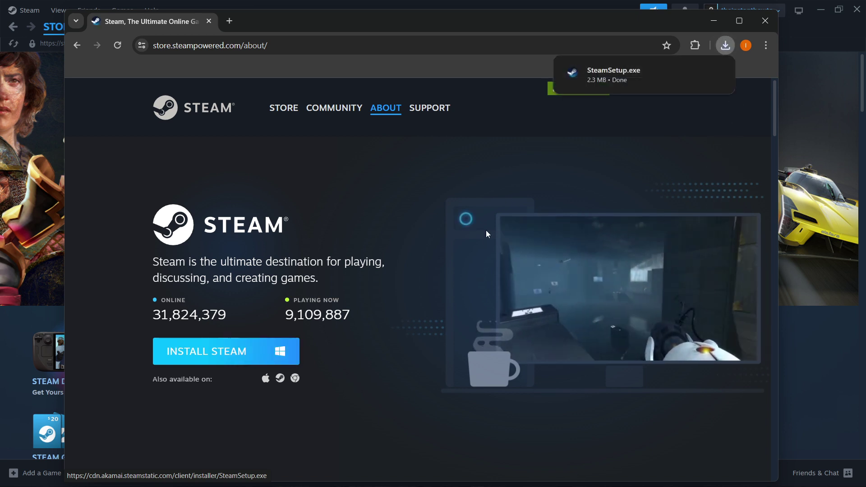
Step: Launch SteamSetup.exe, go through the wizard in English to the install location page, and exit without installing
{"action": "left_click", "coordinate": [597, 78]}
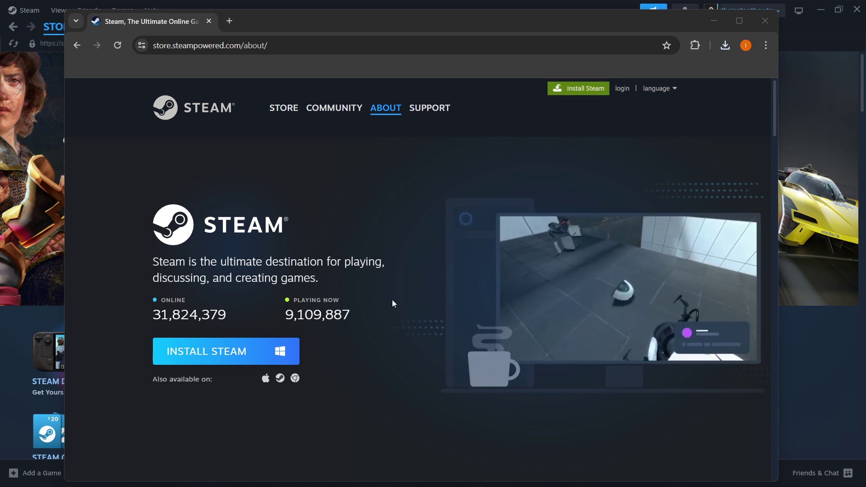
{"action": "left_click_drag", "start_coordinate": [467, 143], "coordinate": [460, 113]}
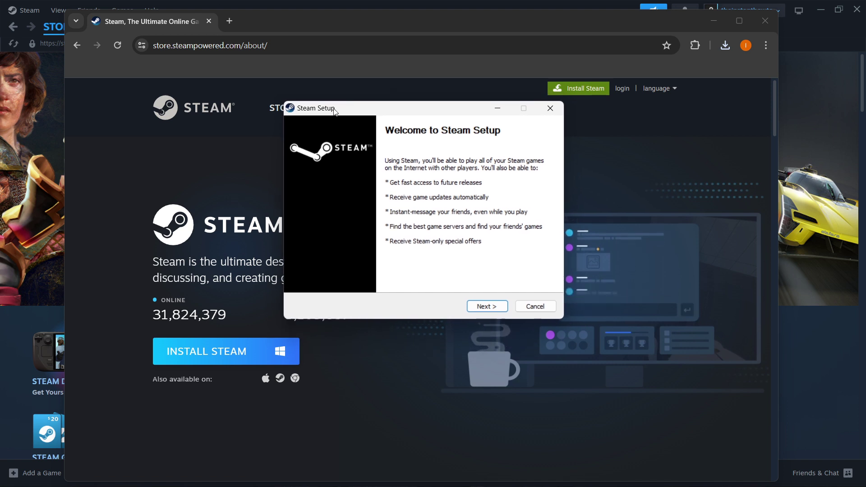
{"action": "left_click", "coordinate": [486, 307]}
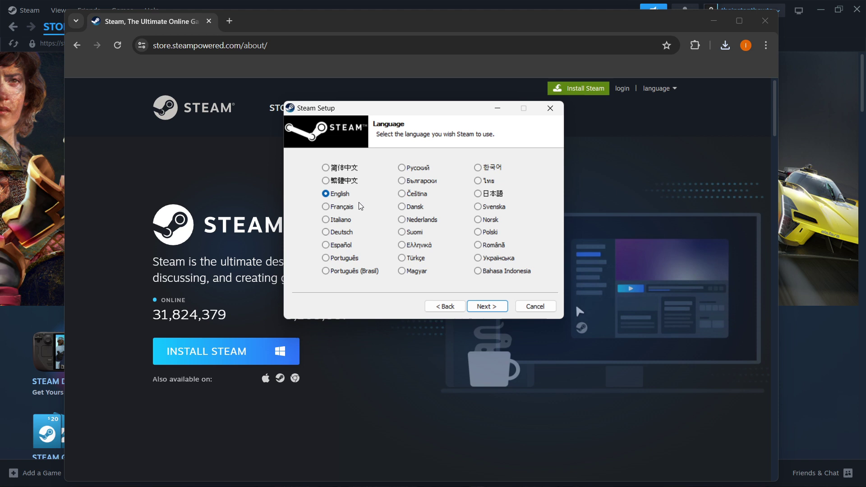
{"action": "left_click", "coordinate": [488, 306]}
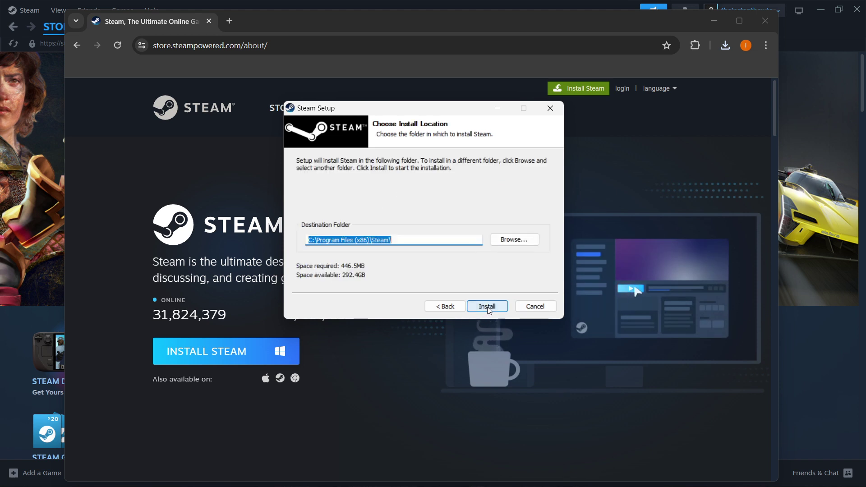
{"action": "left_click", "coordinate": [404, 241]}
{"action": "left_click_drag", "start_coordinate": [403, 240], "coordinate": [259, 237]}
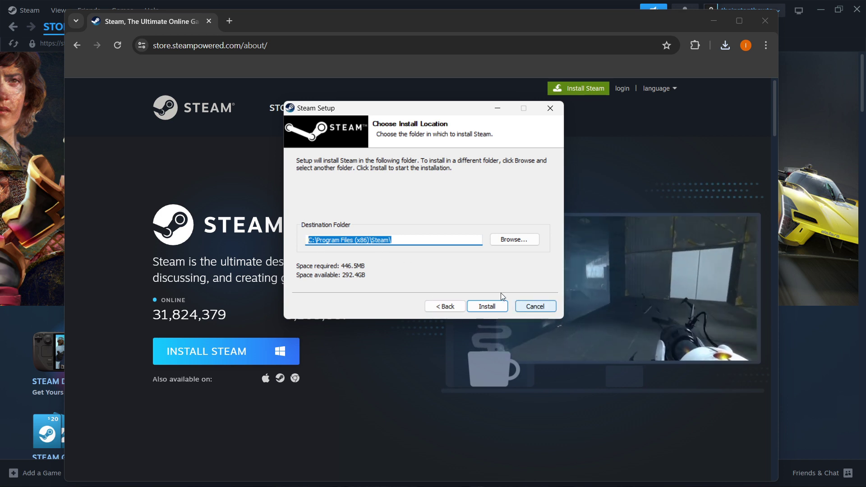
{"action": "left_click", "coordinate": [437, 239]}
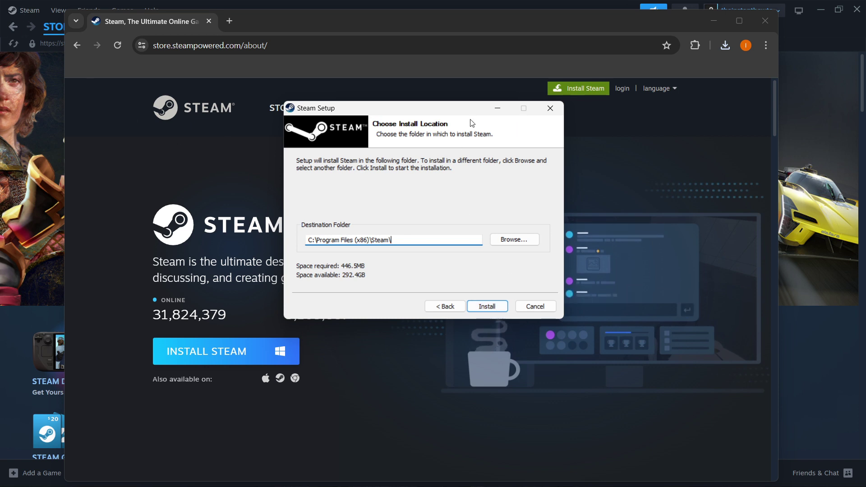
{"action": "left_click", "coordinate": [551, 110]}
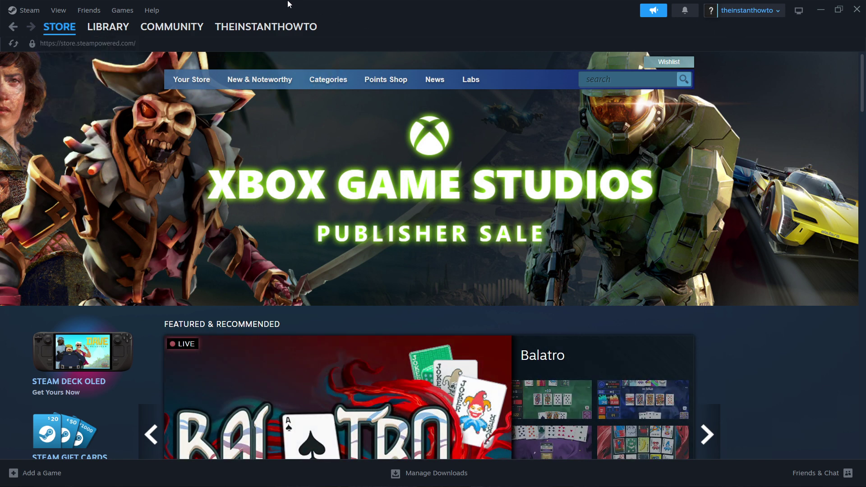
Step: Search the Steam store for "the witcher 3"
{"action": "mouse_move", "coordinate": [64, 27]}
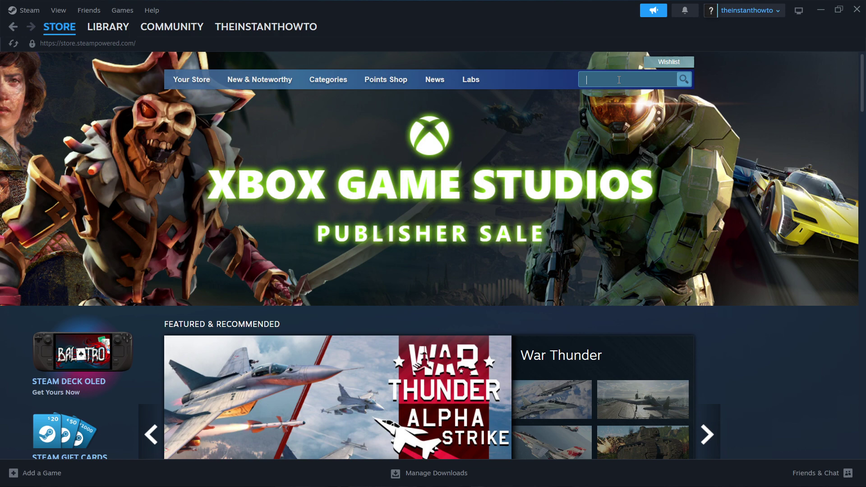
{"action": "type", "text": "t"}
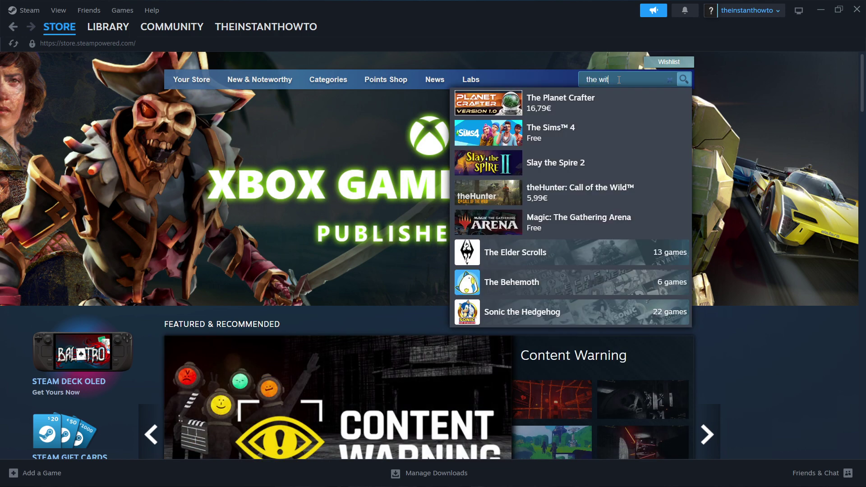
{"action": "type", "text": "cher 3"}
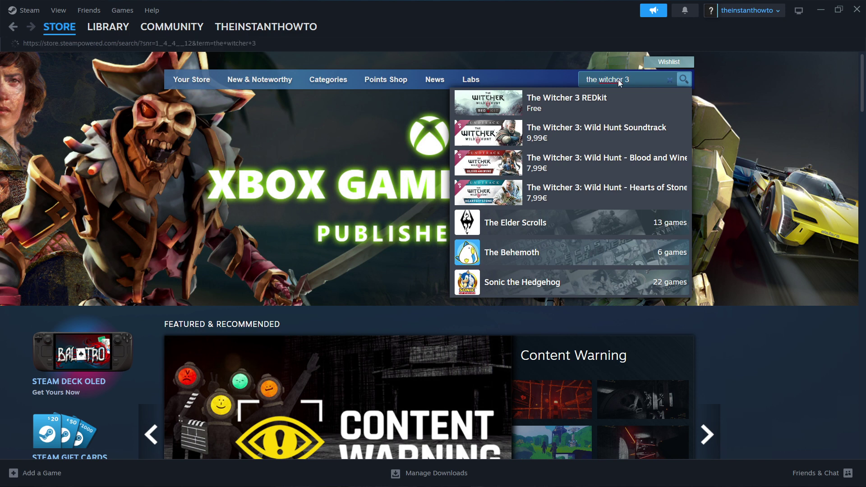
{"action": "key", "text": "Return"}
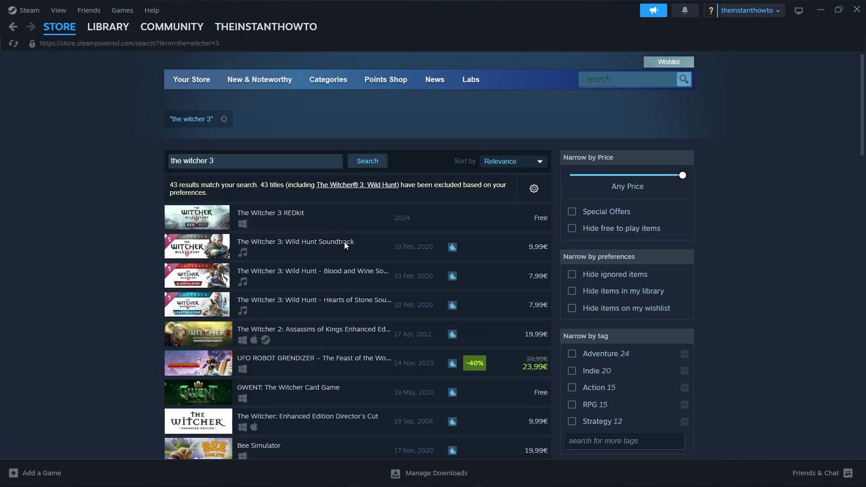
Step: Show the unfiltered search results, ignoring the content preferences, and leave Hide ignored items switched off
{"action": "left_click", "coordinate": [534, 189]}
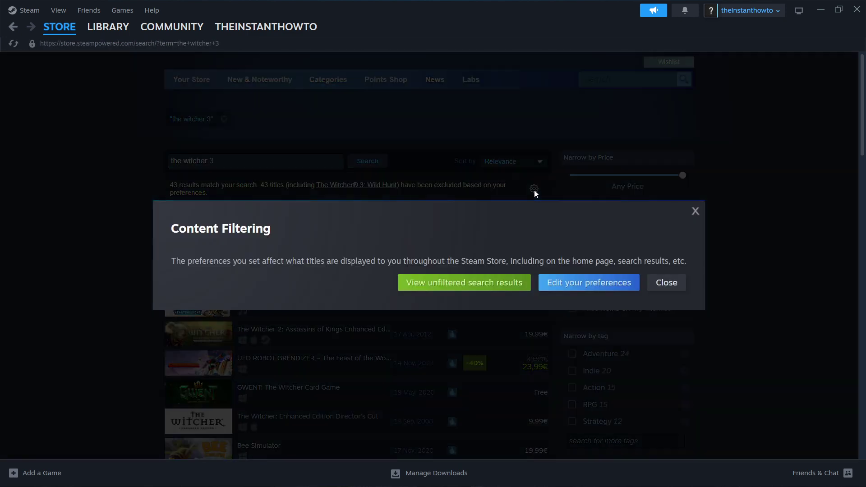
{"action": "left_click", "coordinate": [442, 288]}
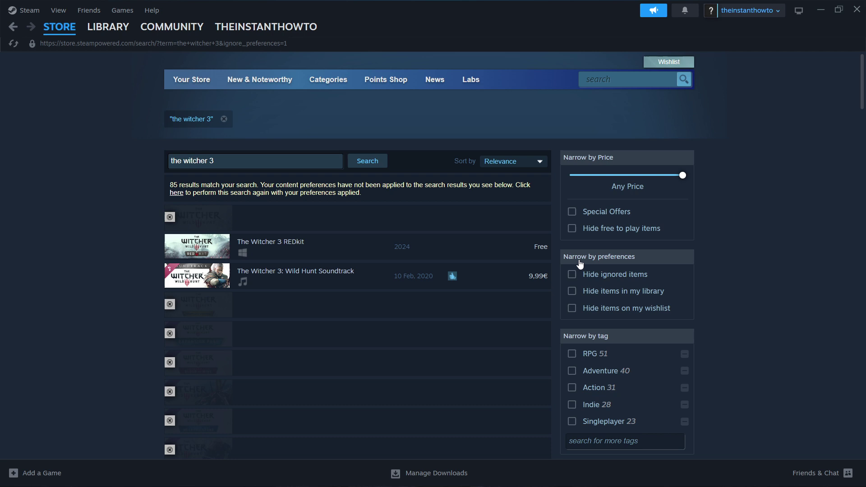
{"action": "left_click", "coordinate": [604, 275]}
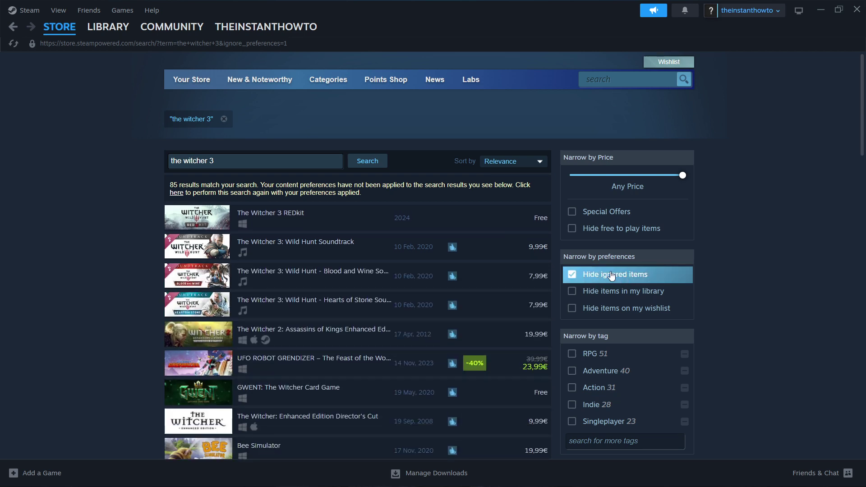
{"action": "left_click", "coordinate": [612, 276]}
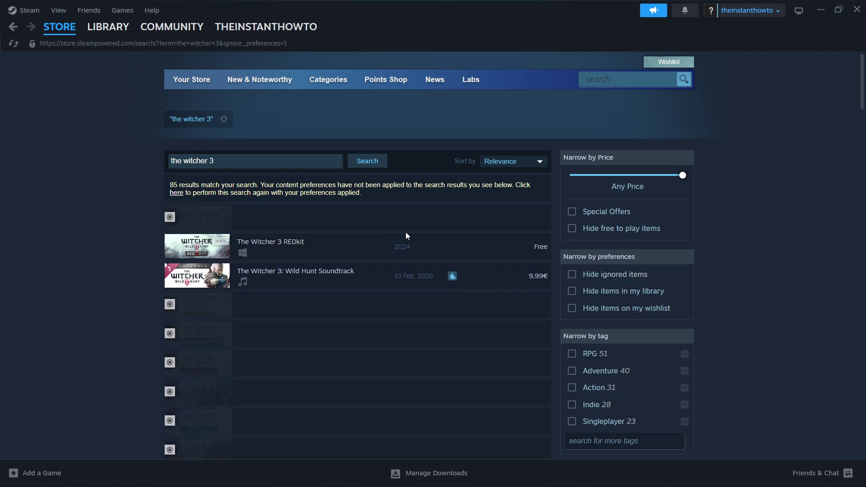
Step: Open the store page of The Witcher 3: Wild Hunt from the results, accepting the mature content notice
{"action": "mouse_move", "coordinate": [302, 231]}
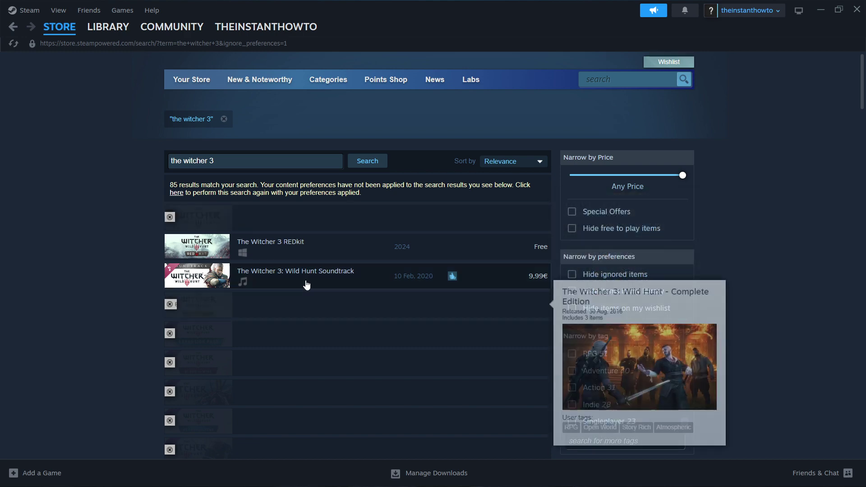
{"action": "left_click", "coordinate": [398, 224]}
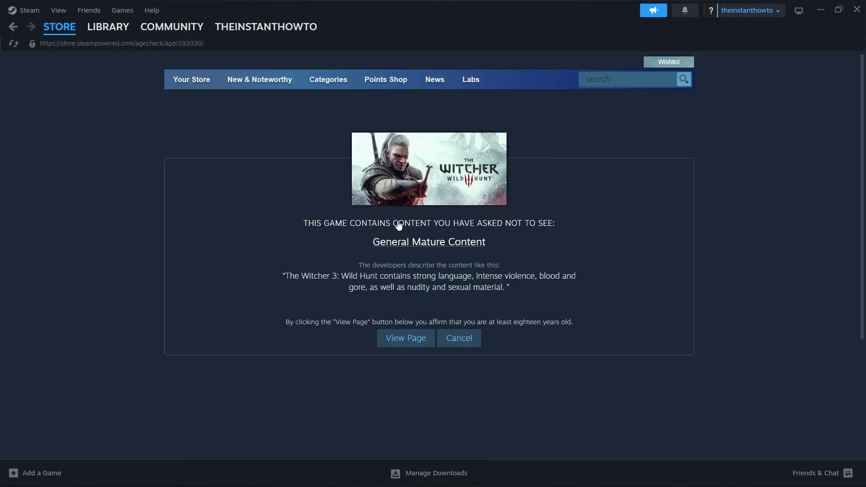
{"action": "left_click", "coordinate": [400, 347]}
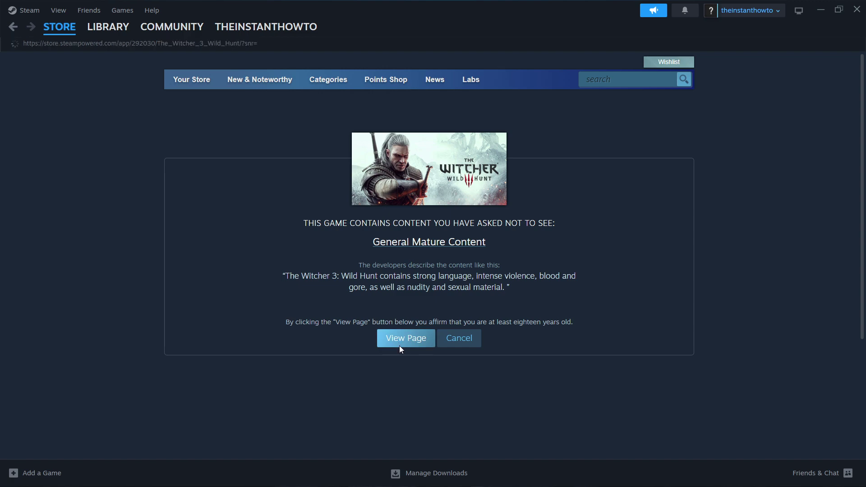
Step: Add the base game The Witcher 3: Wild Hunt to the cart and view the cart
{"action": "scroll", "coordinate": [58, 257], "scroll_direction": "down", "scroll_amount": 5}
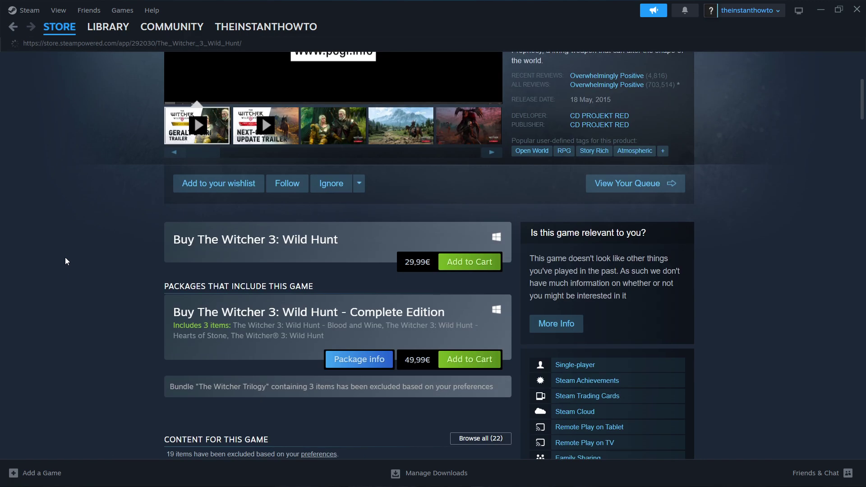
{"action": "scroll", "coordinate": [98, 243], "scroll_direction": "down", "scroll_amount": 1}
{"action": "left_click_drag", "start_coordinate": [173, 195], "coordinate": [345, 184]}
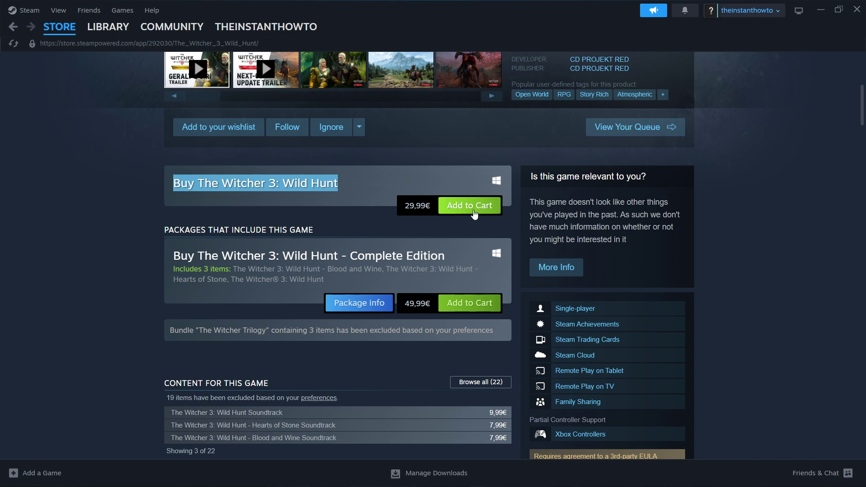
{"action": "left_click", "coordinate": [473, 210]}
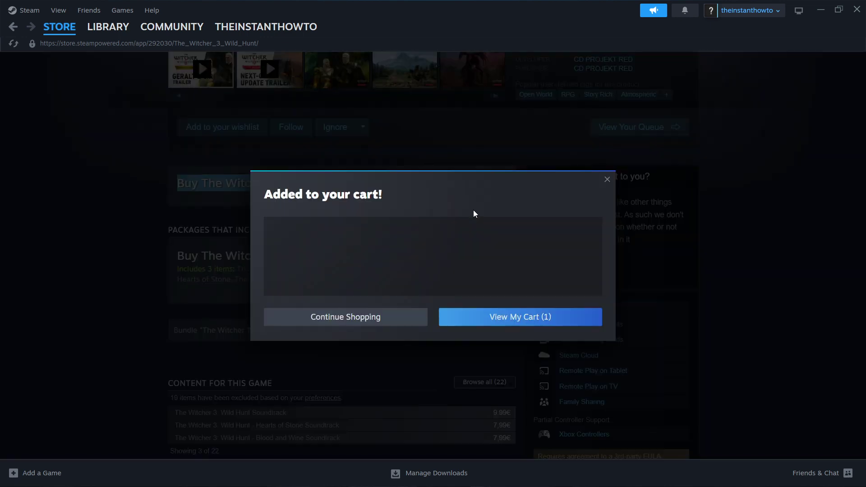
{"action": "left_click", "coordinate": [515, 325]}
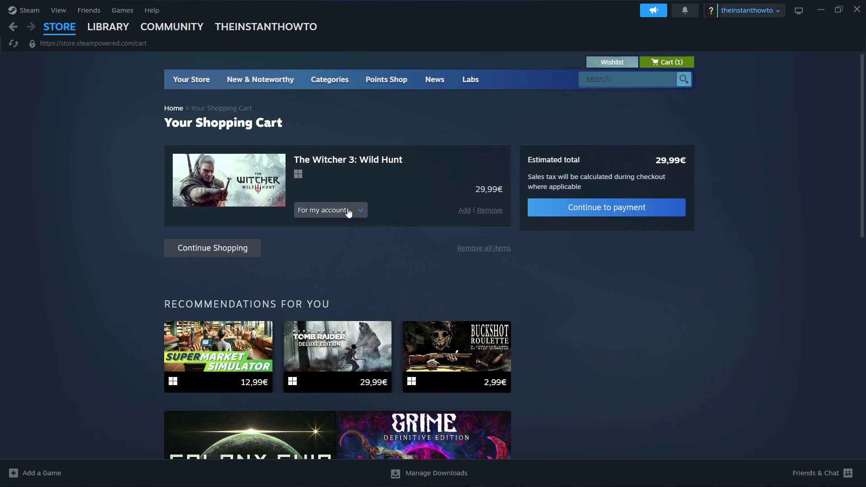
Step: Assign the cart item to "For my account" and continue to payment, reviewing the payment methods with PayPal kept selected
{"action": "left_click", "coordinate": [348, 210]}
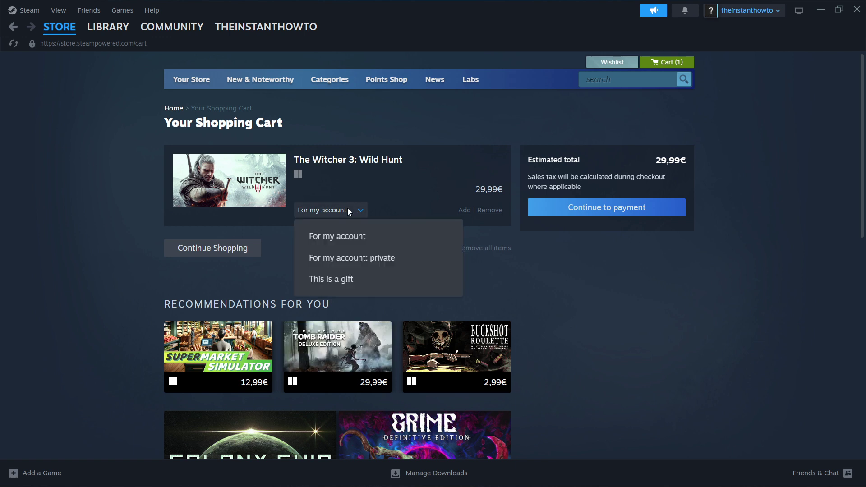
{"action": "left_click", "coordinate": [352, 244]}
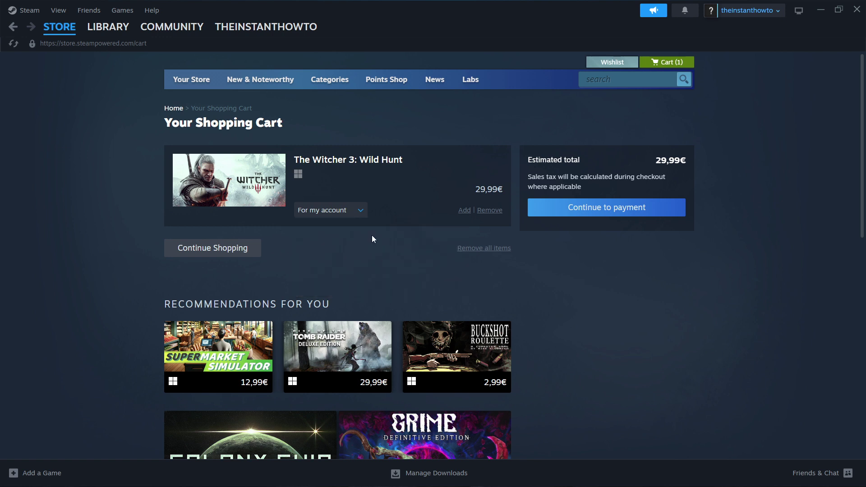
{"action": "left_click", "coordinate": [607, 211]}
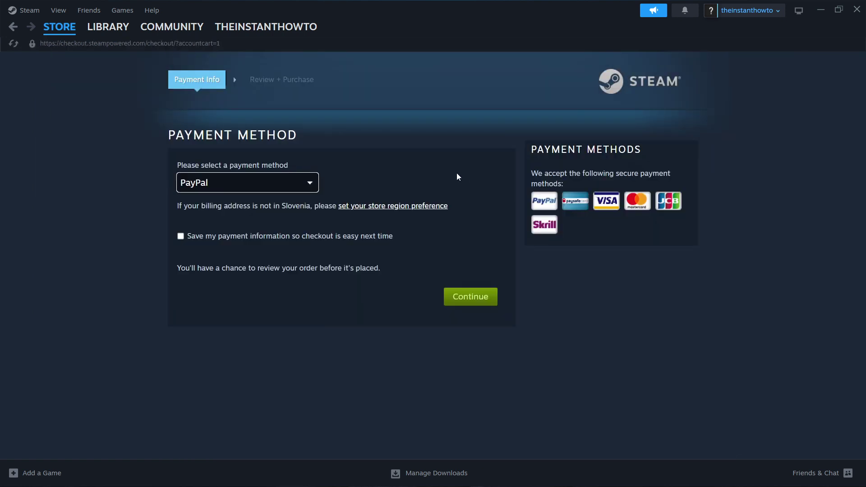
{"action": "left_click", "coordinate": [243, 181]}
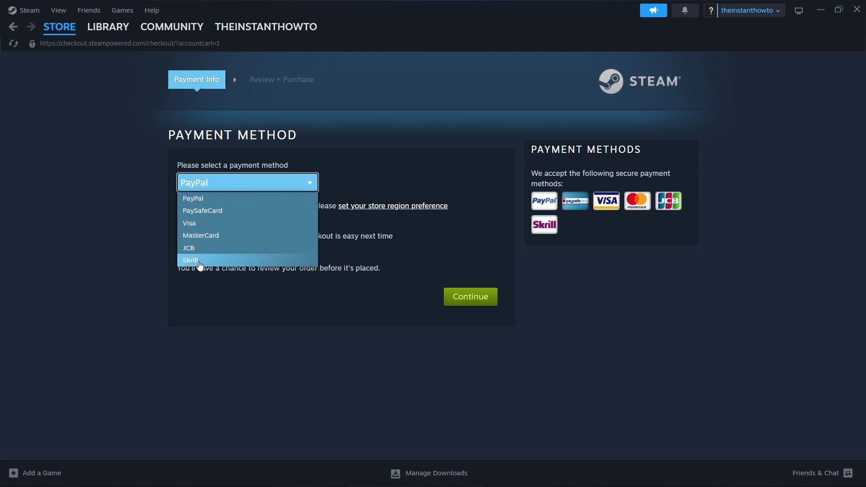
{"action": "left_click", "coordinate": [222, 188]}
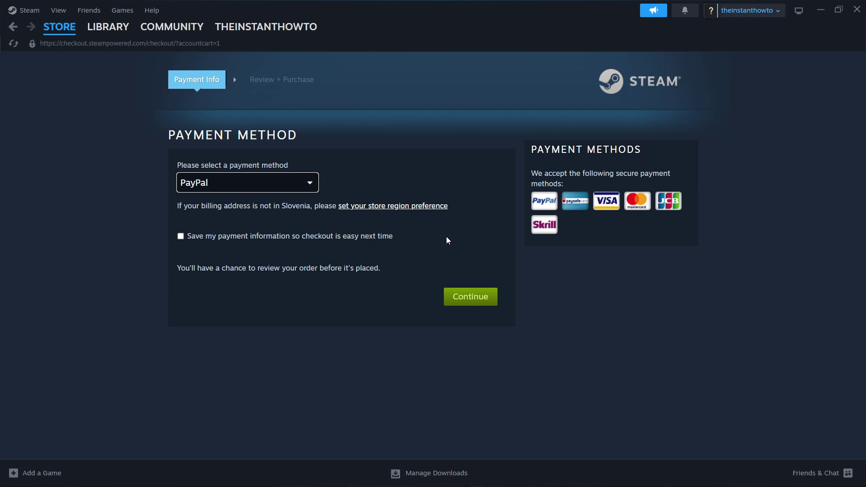
Step: Open the game library and check the content type filter above the games list
{"action": "left_click", "coordinate": [105, 28]}
{"action": "left_click", "coordinate": [41, 82]}
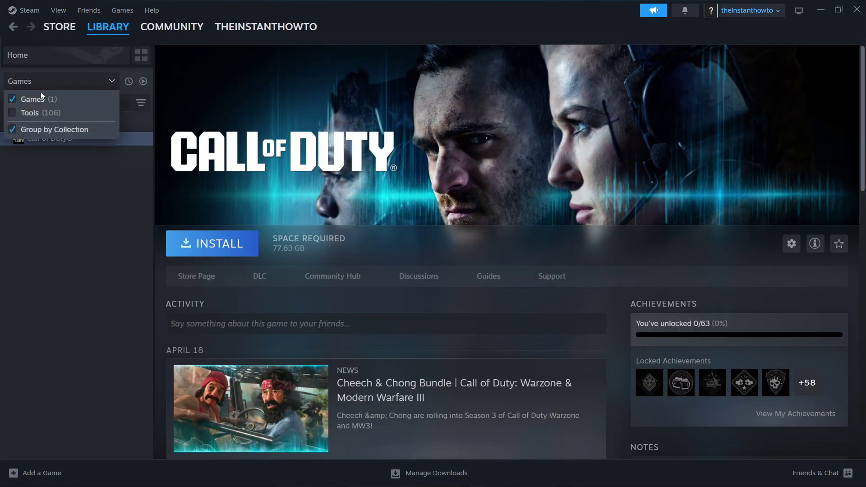
{"action": "left_click", "coordinate": [44, 81]}
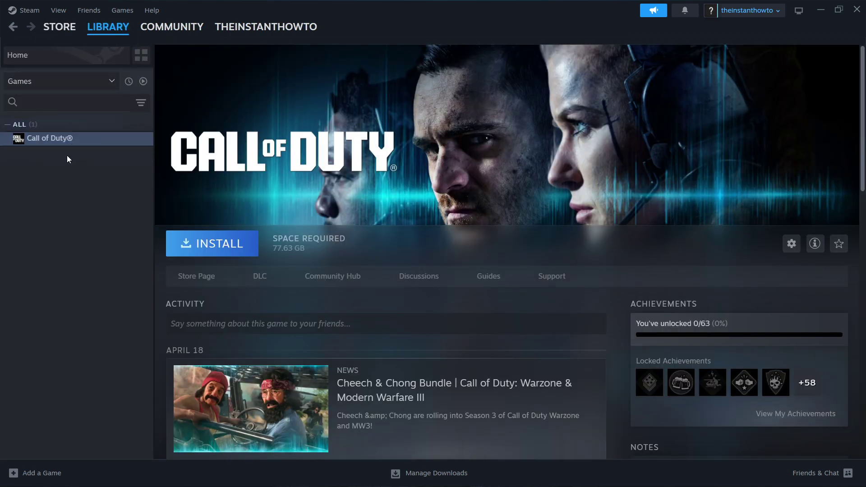